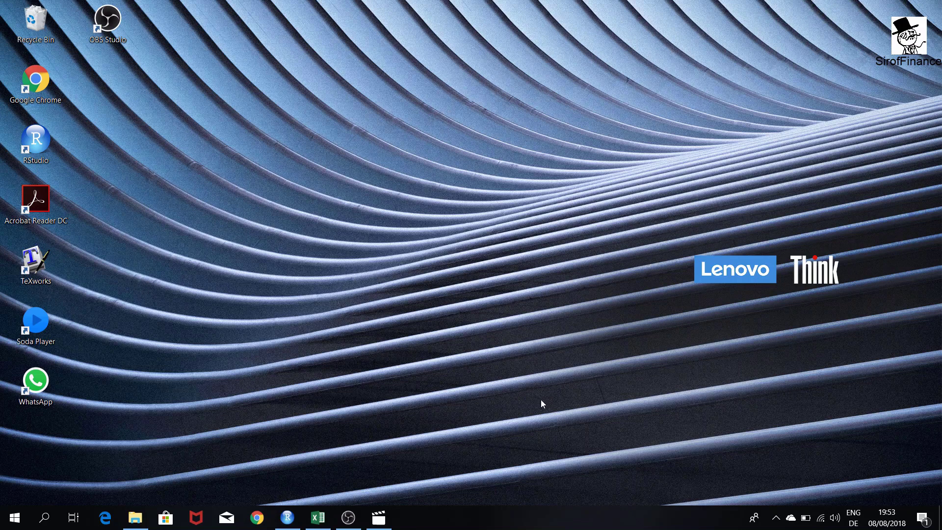
Step: Open the R Project website at r-project.org in Google Chrome
{"action": "left_click", "coordinate": [259, 518]}
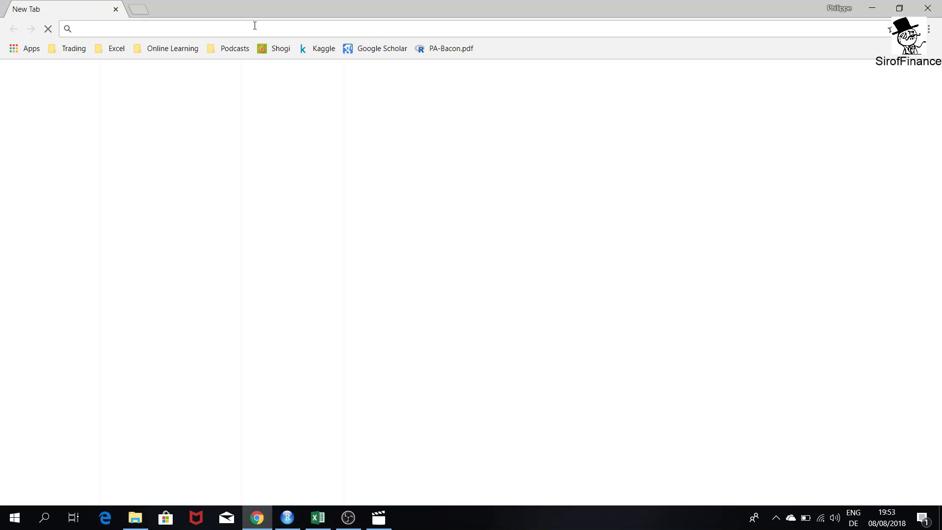
{"action": "type", "text": "r-"}
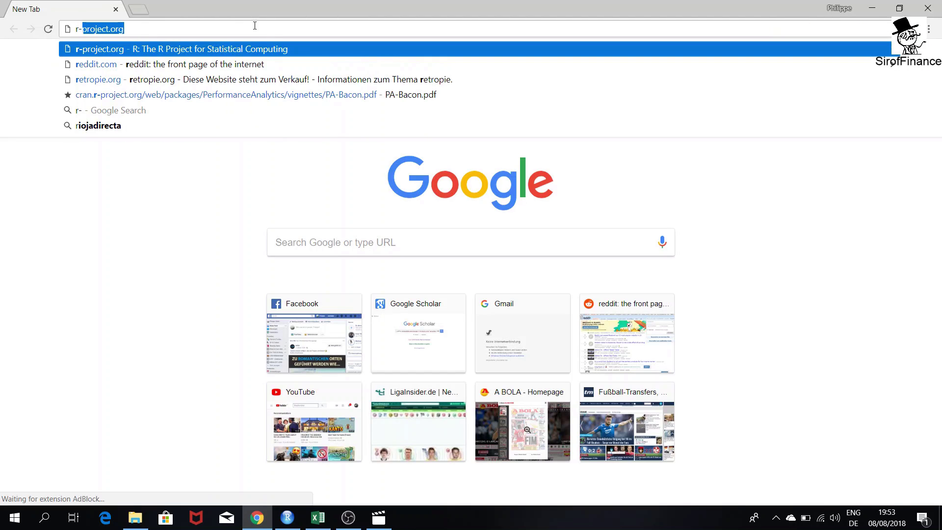
{"action": "key", "text": "Return"}
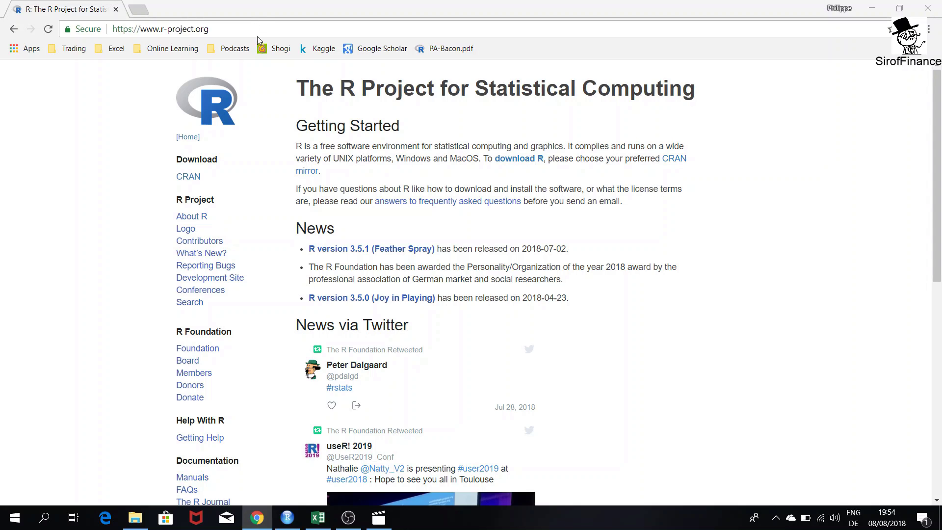
Step: Look through the list of CRAN mirrors by country and go to the cran.r-project.org download page
{"action": "left_click", "coordinate": [189, 177]}
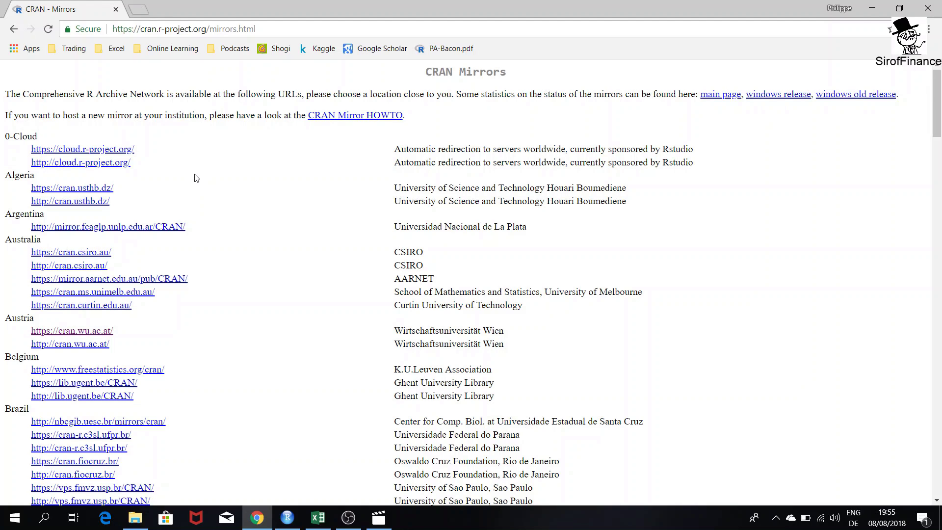
{"action": "scroll", "coordinate": [215, 157], "scroll_direction": "down", "scroll_amount": 10}
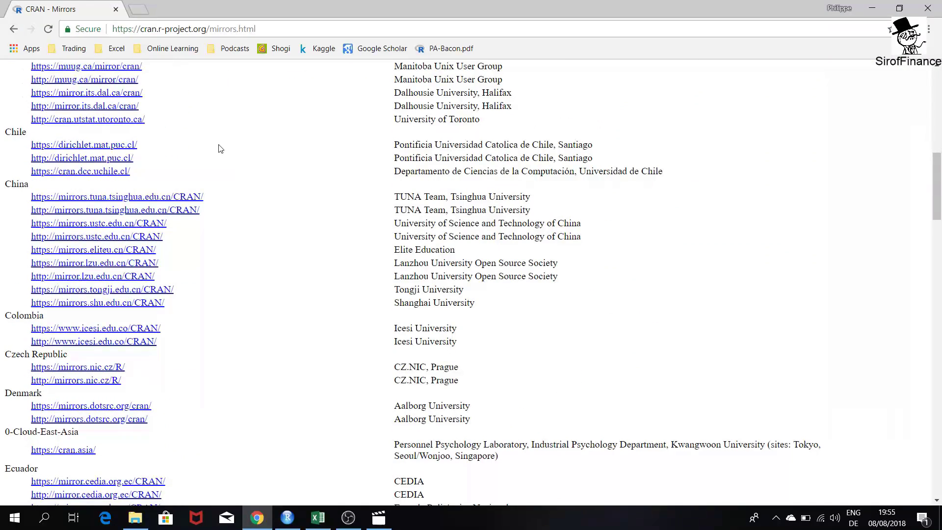
{"action": "scroll", "coordinate": [144, 333], "scroll_direction": "down", "scroll_amount": 6}
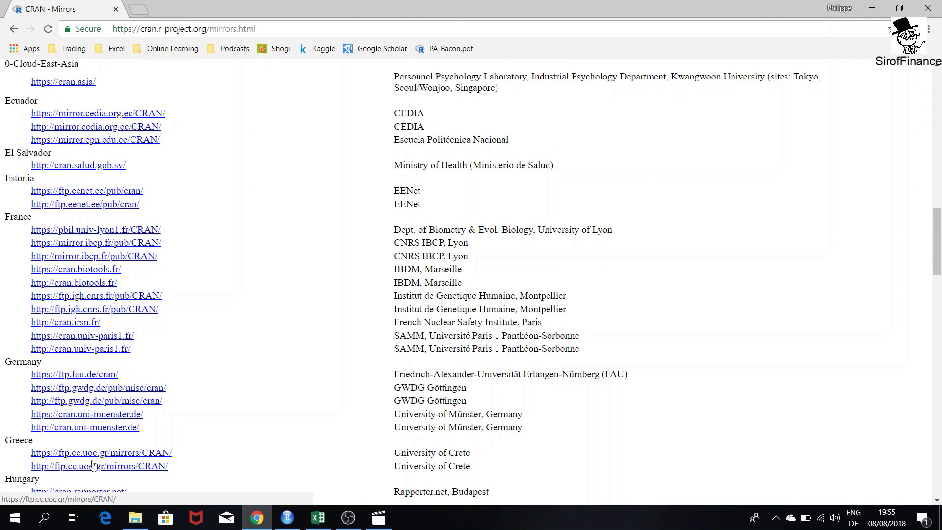
{"action": "scroll", "coordinate": [202, 385], "scroll_direction": "up", "scroll_amount": 11}
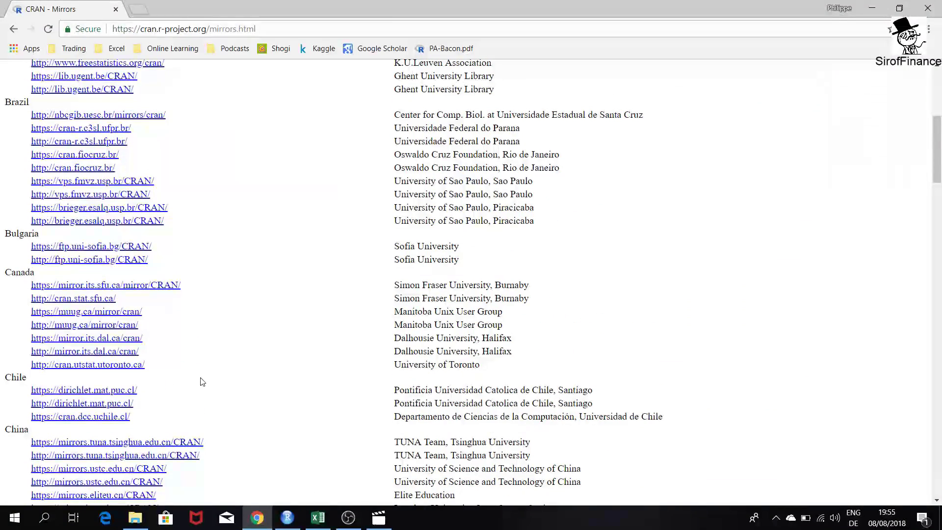
{"action": "scroll", "coordinate": [201, 381], "scroll_direction": "up", "scroll_amount": 6}
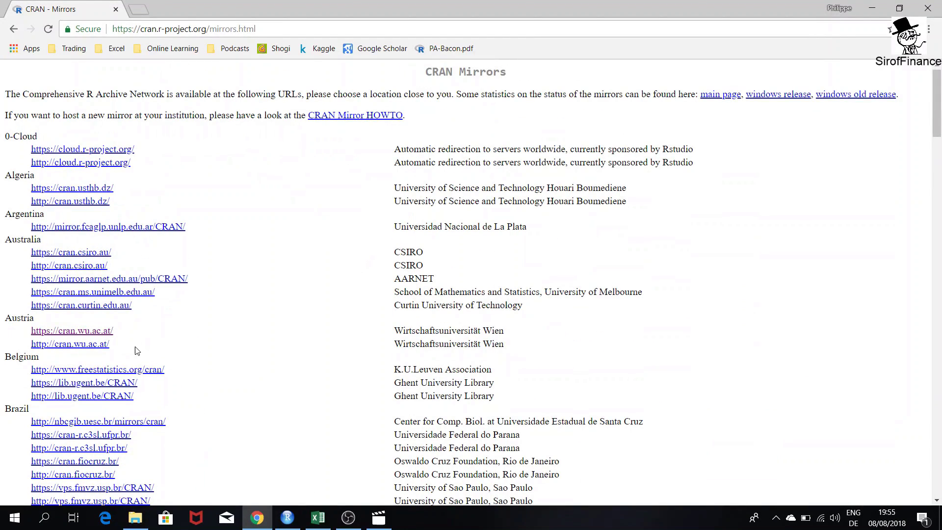
{"action": "key", "text": "alt+Left"}
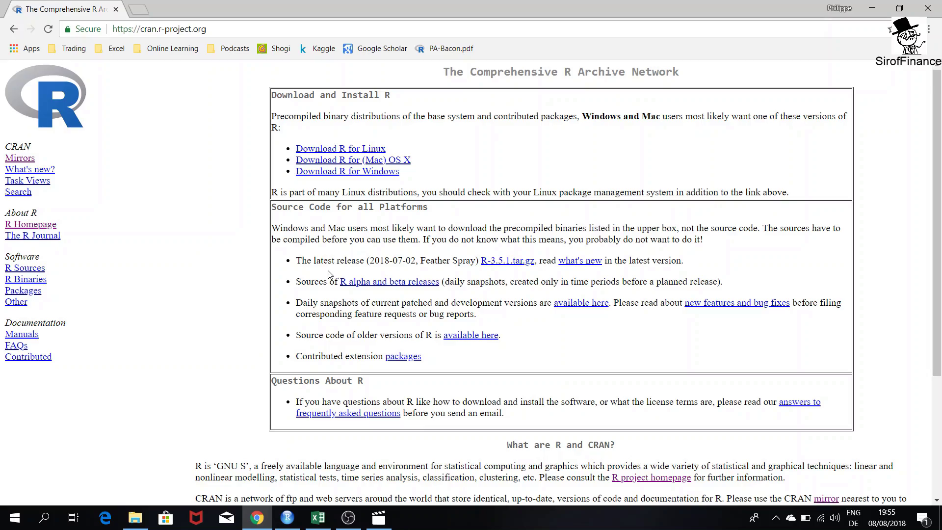
Step: Launch R x64 3.5.0 from the installed programs and maximize its console window
{"action": "key", "text": "super+d"}
{"action": "key", "text": "super"}
{"action": "scroll", "coordinate": [84, 296], "scroll_direction": "down", "scroll_amount": 10}
{"action": "scroll", "coordinate": [76, 332], "scroll_direction": "up", "scroll_amount": 2}
{"action": "scroll", "coordinate": [75, 332], "scroll_direction": "up", "scroll_amount": 3}
{"action": "scroll", "coordinate": [75, 332], "scroll_direction": "up", "scroll_amount": 3}
{"action": "scroll", "coordinate": [76, 332], "scroll_direction": "up", "scroll_amount": 3}
{"action": "scroll", "coordinate": [77, 332], "scroll_direction": "down", "scroll_amount": 10}
{"action": "scroll", "coordinate": [78, 331], "scroll_direction": "down", "scroll_amount": 5}
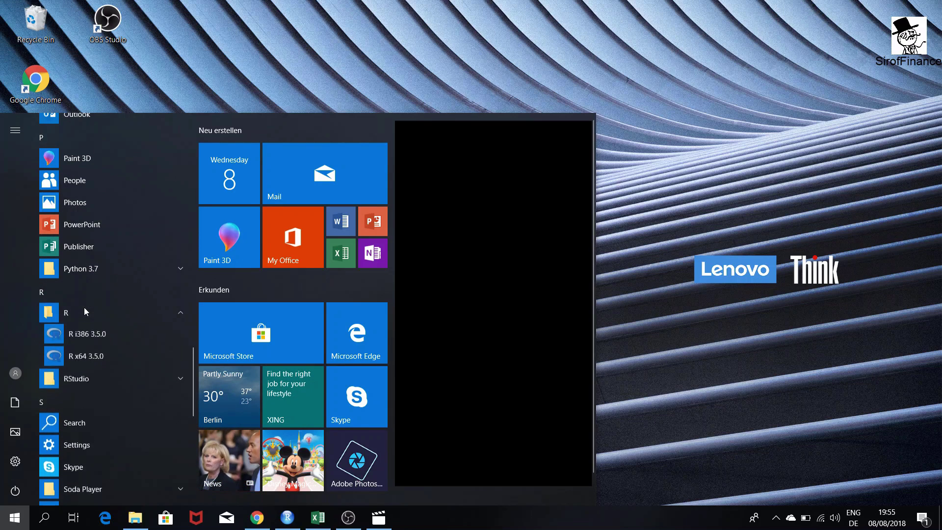
{"action": "left_click", "coordinate": [104, 350]}
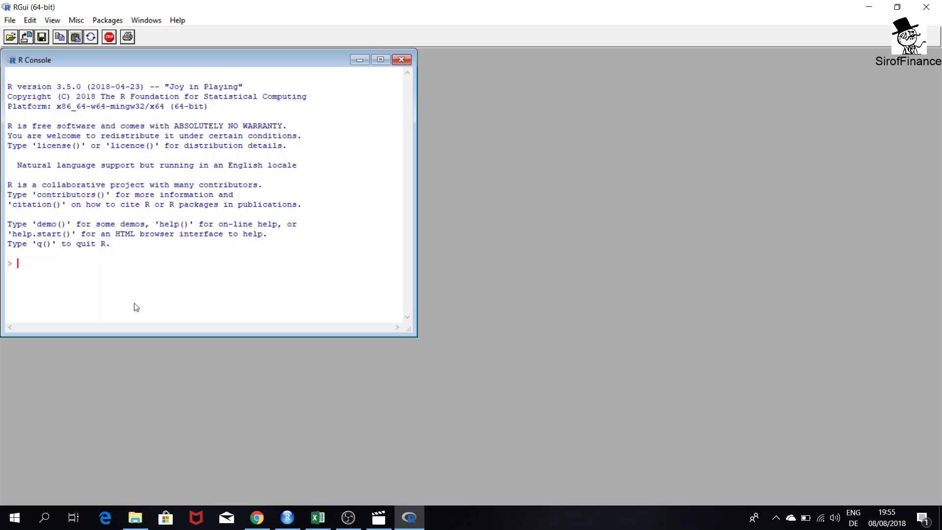
{"action": "left_click", "coordinate": [380, 60]}
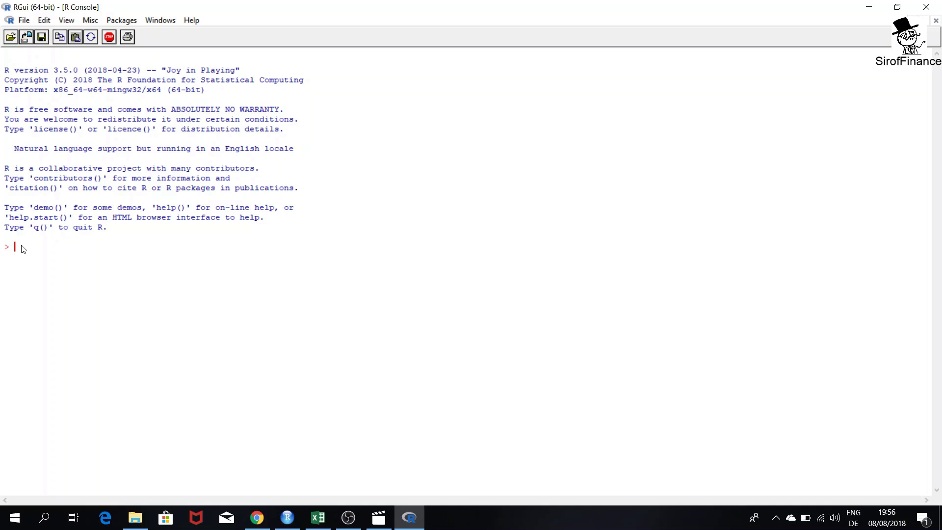
Step: Run print("Hello World!") in the R console
{"action": "type", "text": "print(\"Hello Wo"}
{"action": "key", "text": "BackSpace"}
{"action": "type", "text": "orld!\")"}
{"action": "key", "text": "Return"}
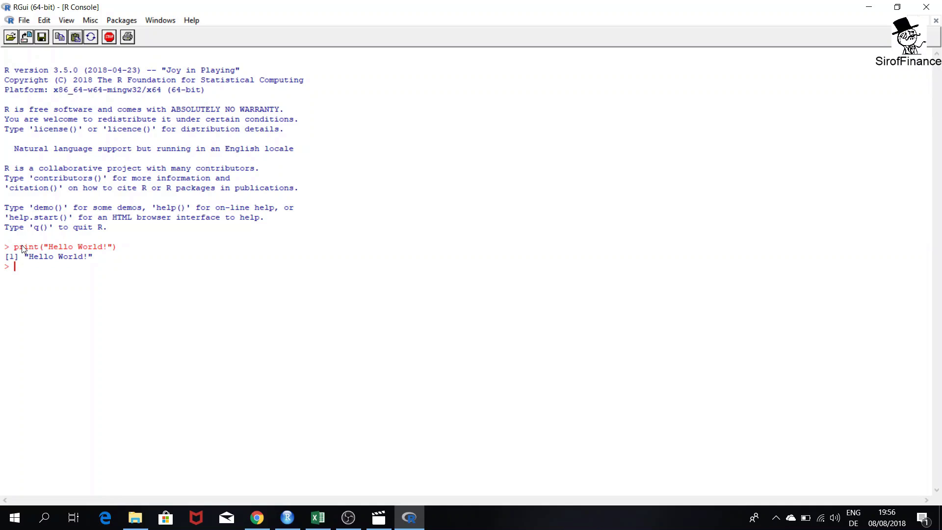
Step: Calculate 17+3 and 3*3*4 in the R console
{"action": "type", "text": "17+3"}
{"action": "key", "text": "Return"}
{"action": "type", "text": "3*3*4"}
{"action": "key", "text": "Return"}
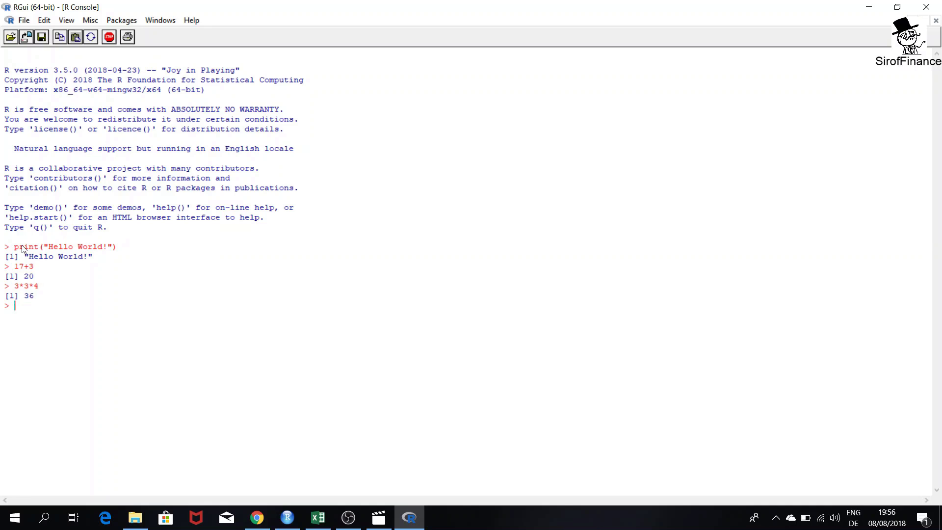
Step: Calculate the power 2^3 and the exponential exp(1) in the R console
{"action": "type", "text": "2^^"}
{"action": "key", "text": "BackSpace"}
{"action": "type", "text": "3"}
{"action": "key", "text": "Return"}
{"action": "type", "text": "exp(1)"}
{"action": "key", "text": "Return"}
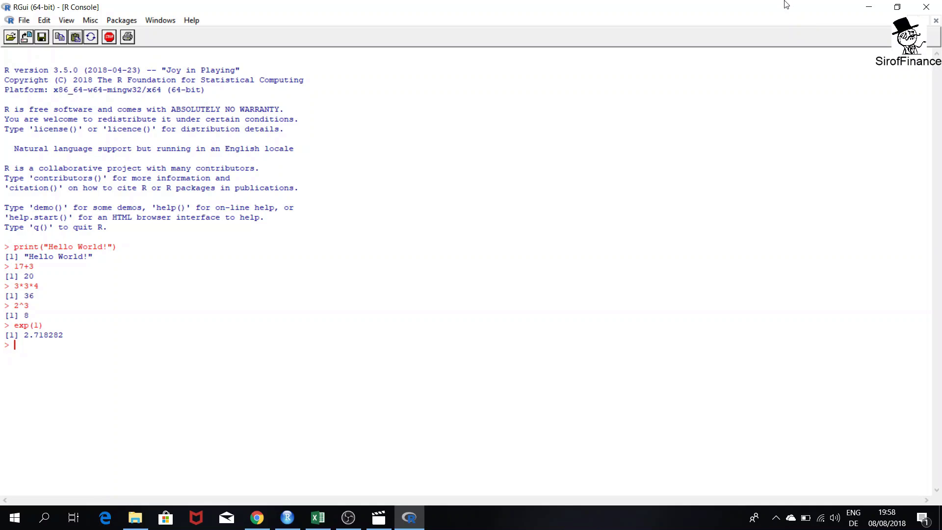
Step: Quit R without saving the workspace image
{"action": "left_click", "coordinate": [927, 6]}
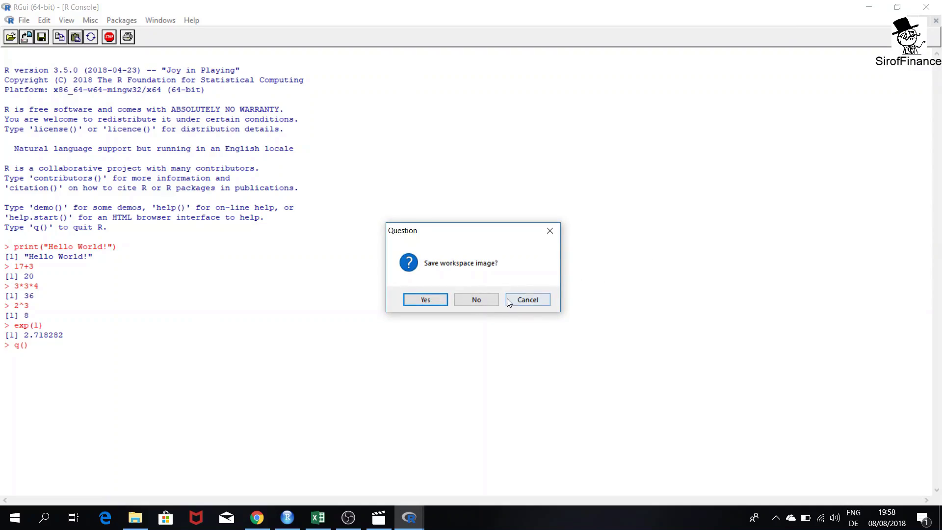
{"action": "left_click", "coordinate": [481, 305]}
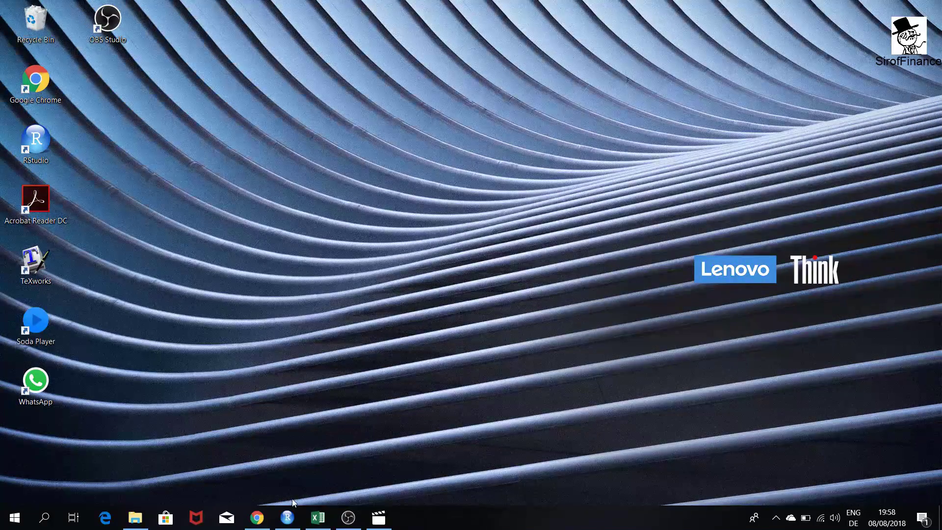
Step: Switch back to Chrome and open rstudio.org in a new tab
{"action": "left_click", "coordinate": [287, 518]}
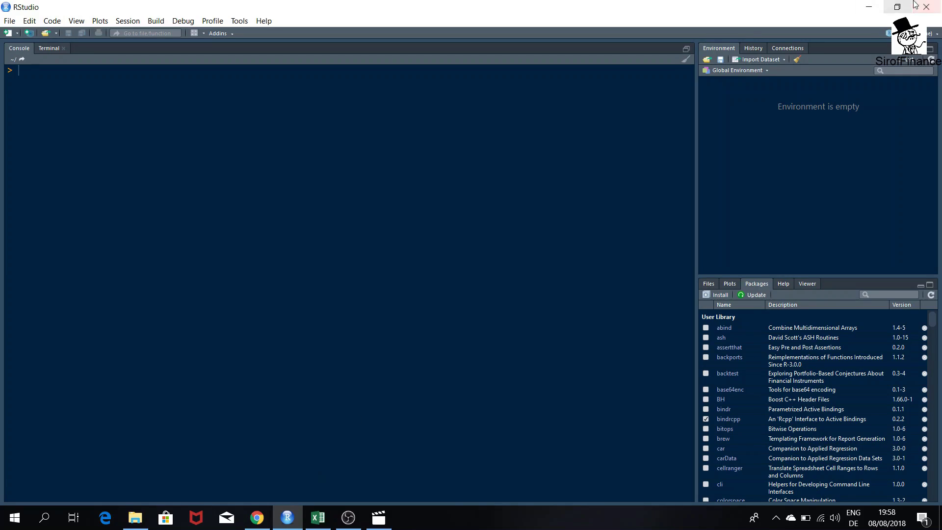
{"action": "left_click", "coordinate": [869, 7]}
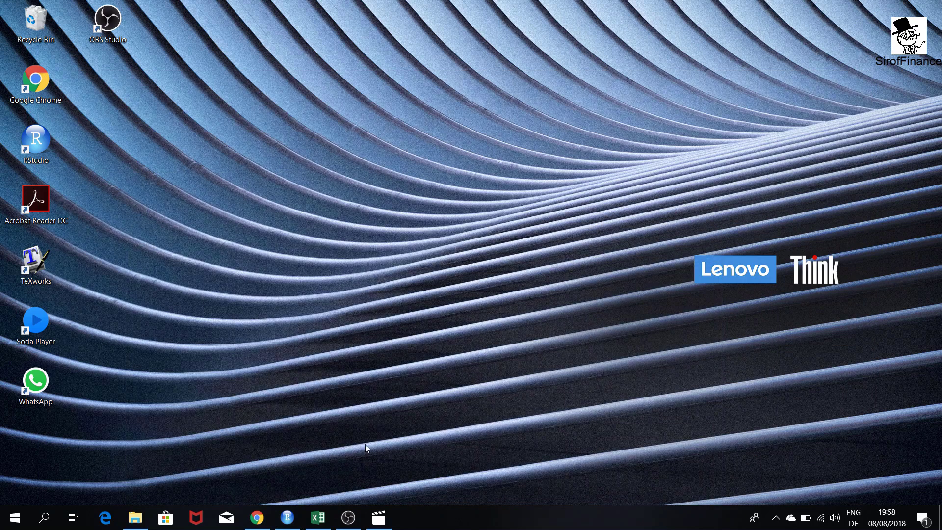
{"action": "left_click", "coordinate": [258, 516]}
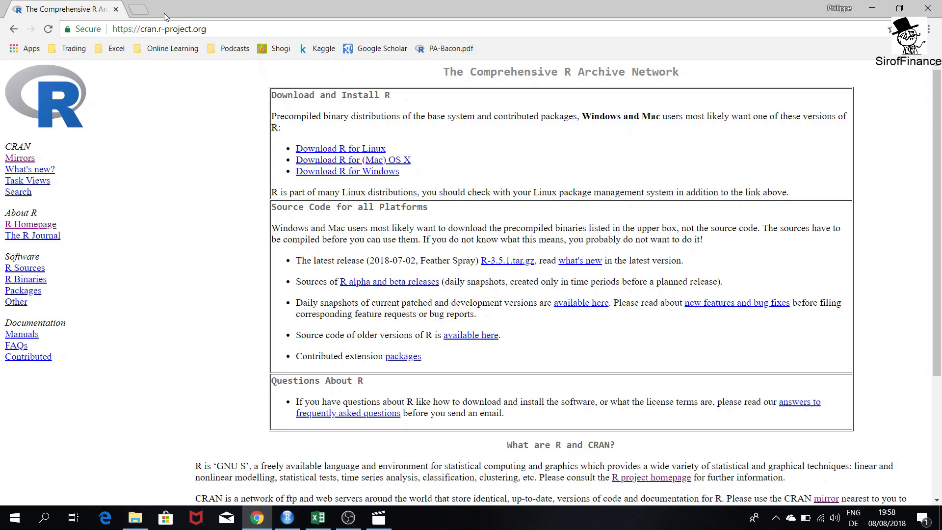
{"action": "left_click", "coordinate": [139, 9]}
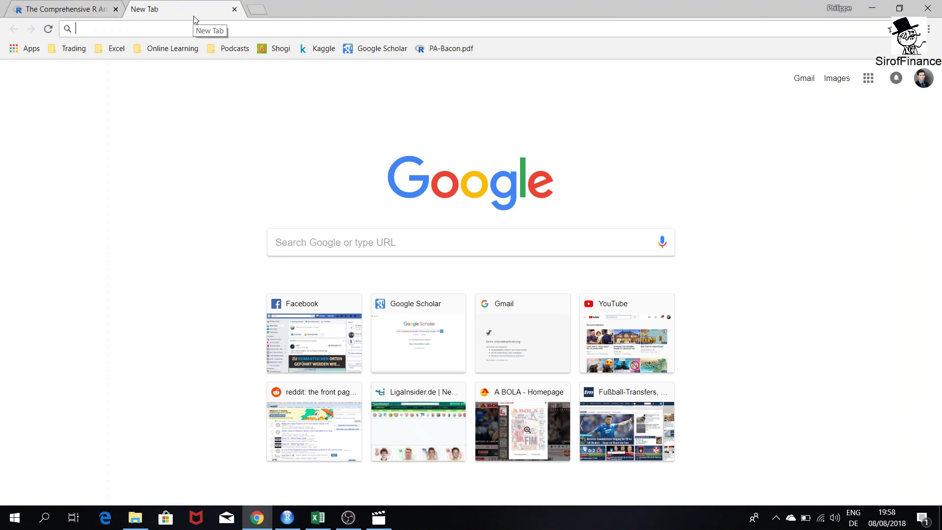
{"action": "type", "text": "rstudio.org"}
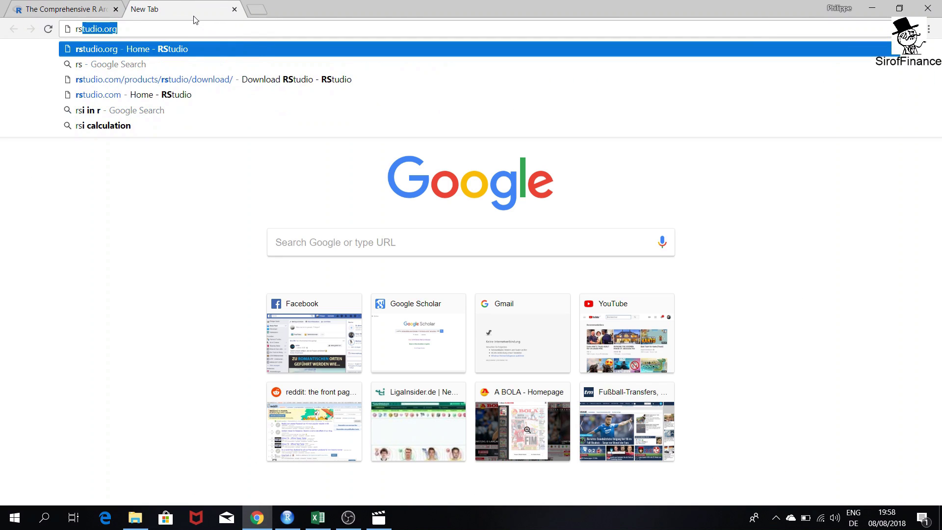
{"action": "key", "text": "Return"}
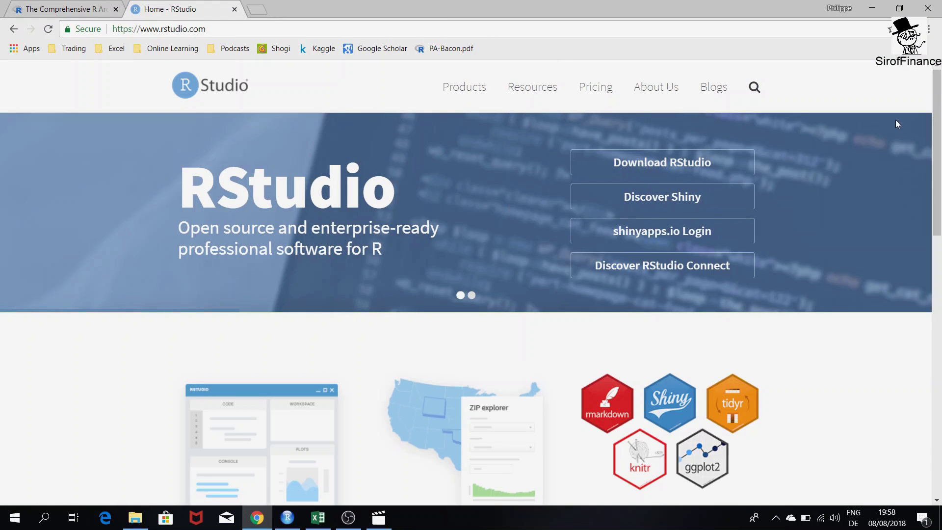
Step: Go to the RStudio download page, compare the versions and choose the free RStudio Desktop with Open Source License
{"action": "left_click", "coordinate": [715, 165]}
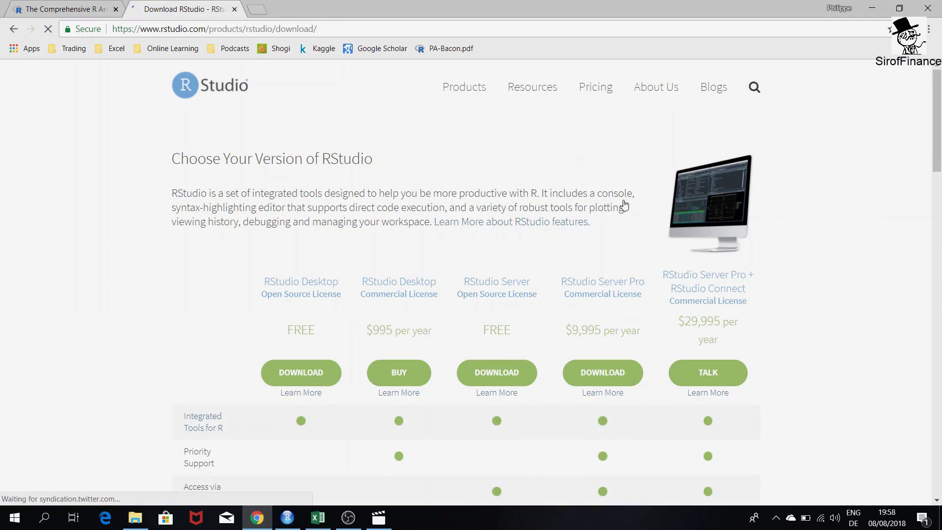
{"action": "scroll", "coordinate": [569, 205], "scroll_direction": "down", "scroll_amount": 5}
{"action": "scroll", "coordinate": [568, 206], "scroll_direction": "up", "scroll_amount": 1}
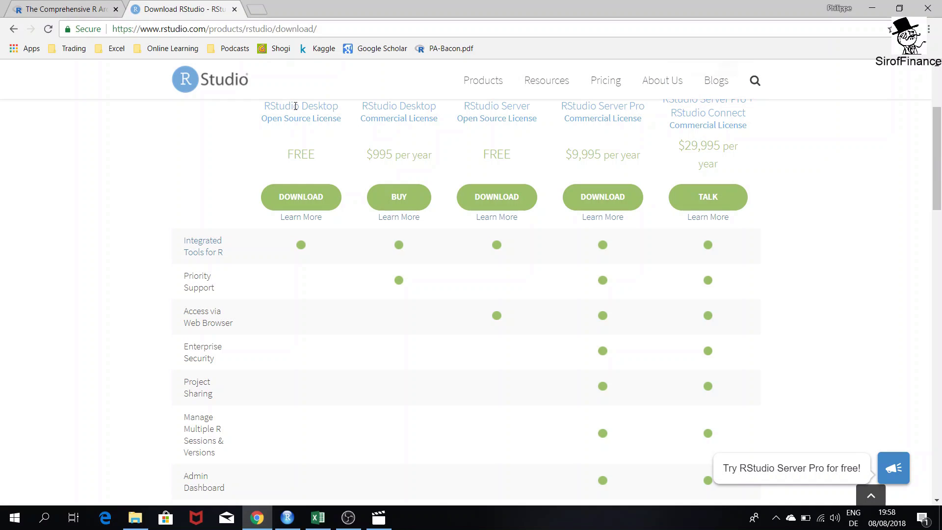
{"action": "scroll", "coordinate": [311, 138], "scroll_direction": "up", "scroll_amount": 1}
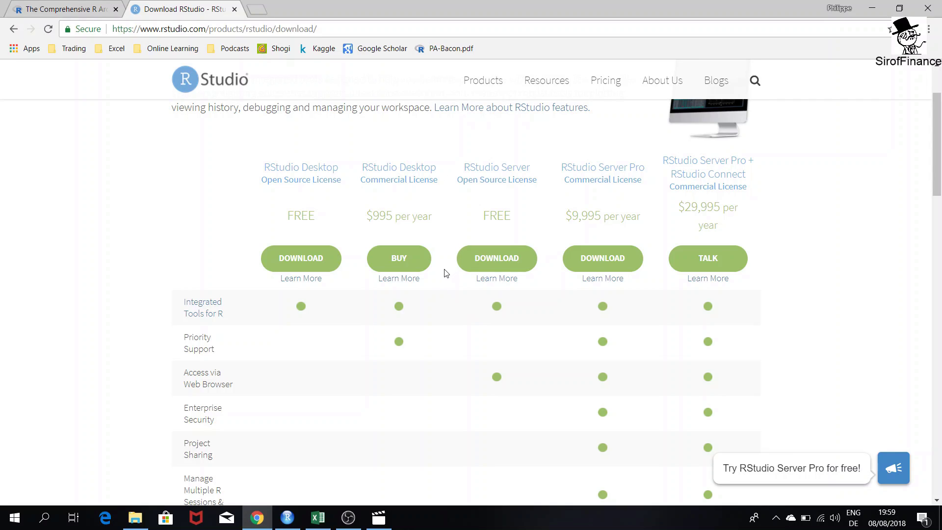
{"action": "left_click", "coordinate": [302, 264]}
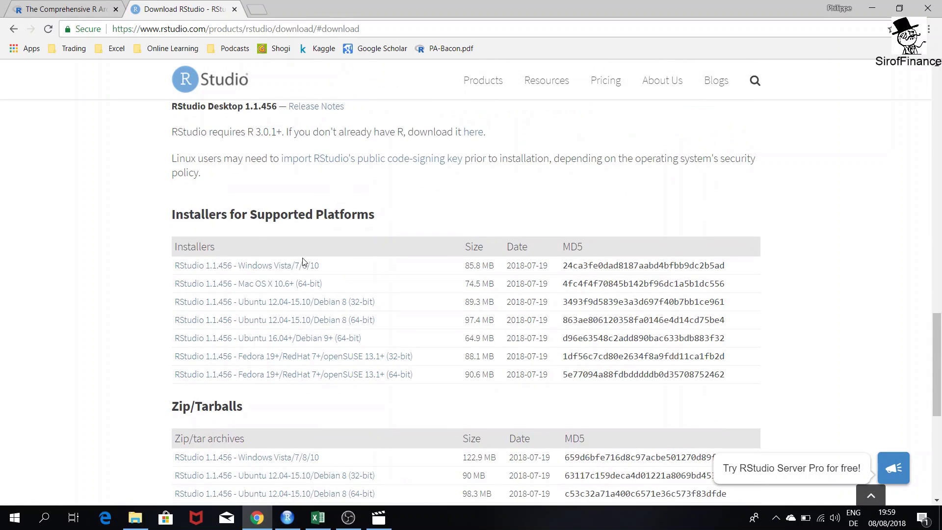
Step: Look through the RStudio 1.1.456 installers and zip/tar archives offered for the supported platforms
{"action": "left_click", "coordinate": [298, 265]}
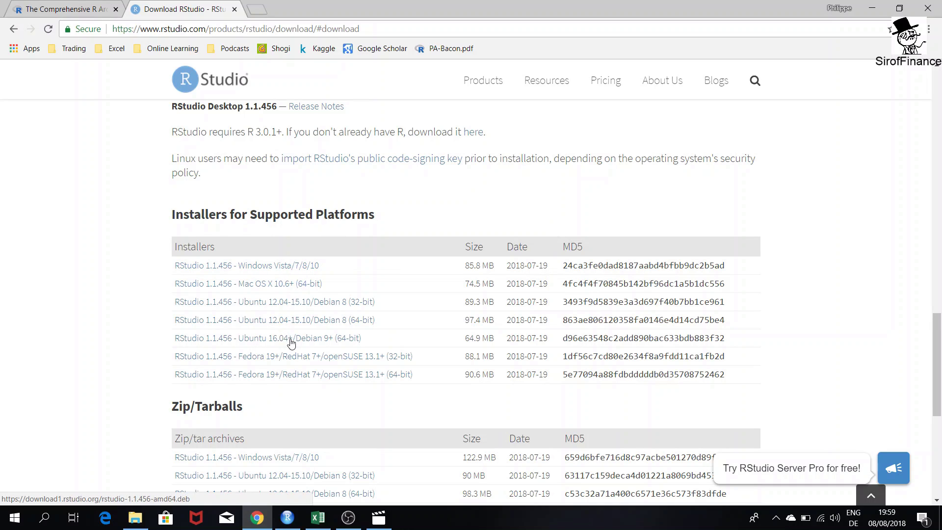
{"action": "scroll", "coordinate": [143, 322], "scroll_direction": "down", "scroll_amount": 4}
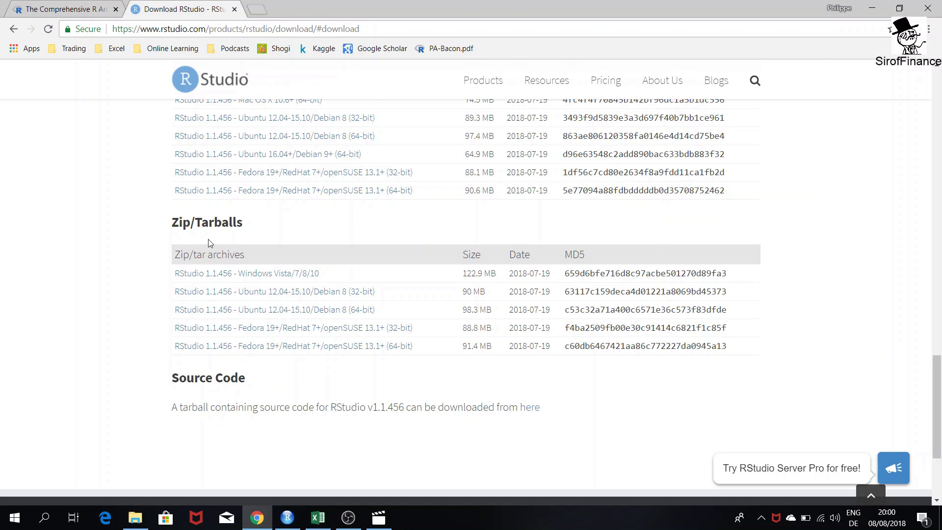
{"action": "scroll", "coordinate": [369, 222], "scroll_direction": "up", "scroll_amount": 3}
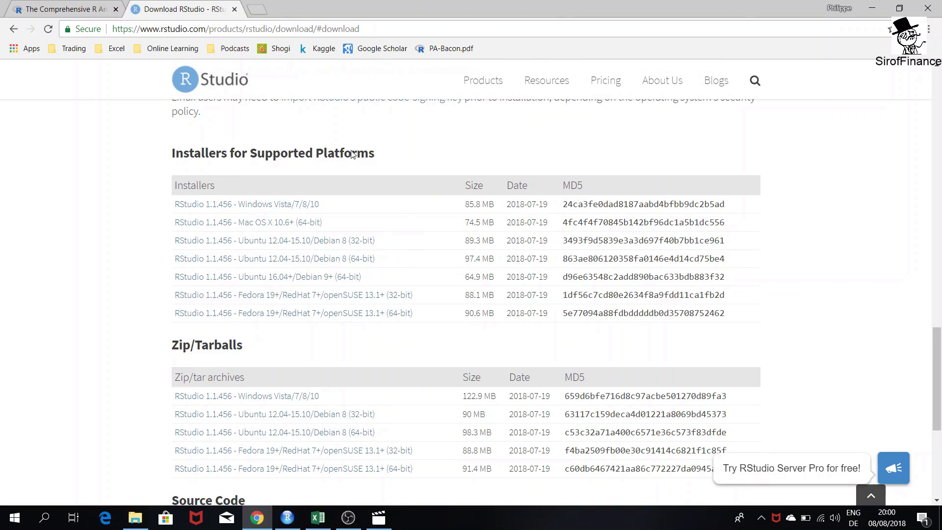
Step: Minimize the browser and switch to RStudio
{"action": "left_click", "coordinate": [871, 6]}
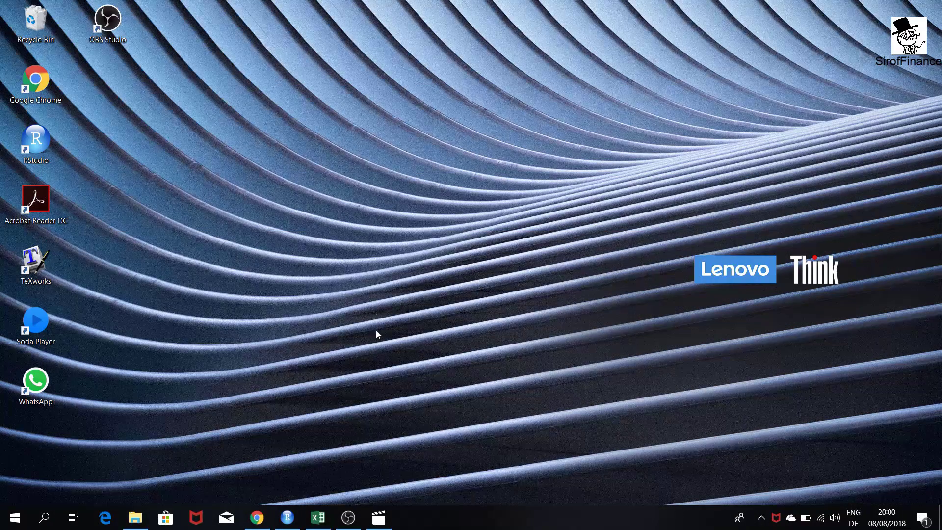
{"action": "left_click", "coordinate": [287, 520]}
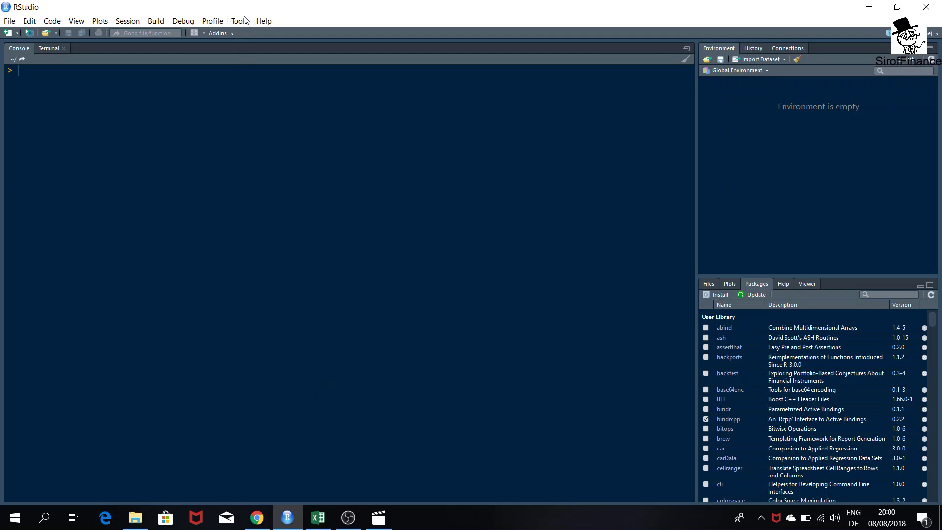
{"action": "left_click", "coordinate": [226, 22]}
{"action": "mouse_move", "coordinate": [236, 22]}
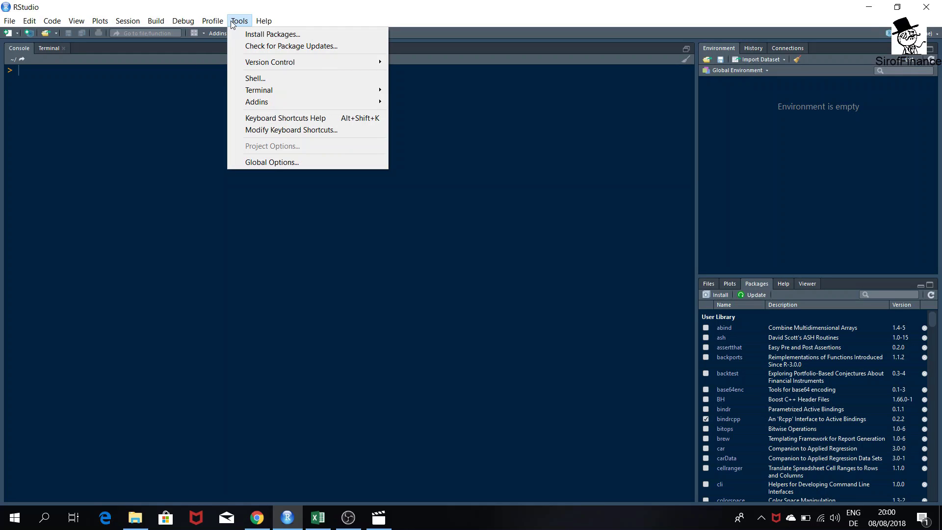
{"action": "left_click", "coordinate": [301, 162]}
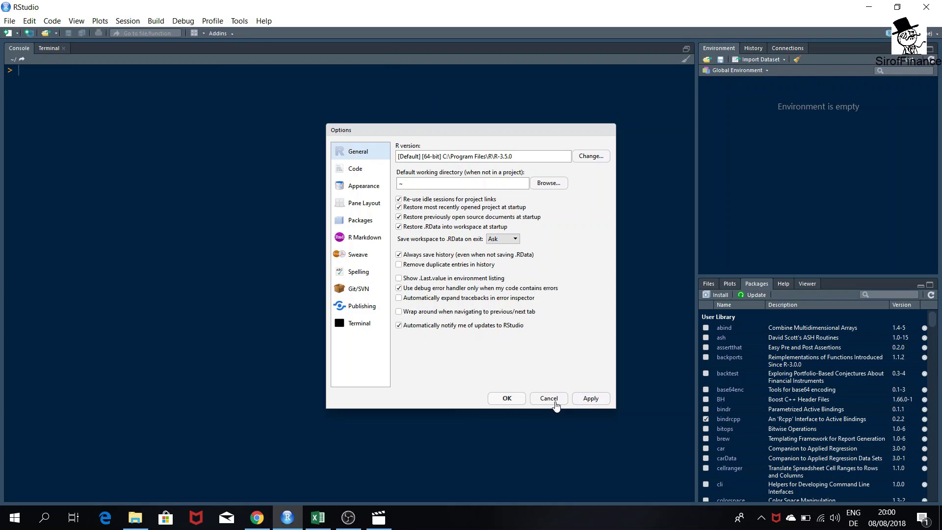
{"action": "left_click", "coordinate": [554, 403]}
Step: Open the Appearance settings in RStudio's global options
{"action": "left_click", "coordinate": [237, 22]}
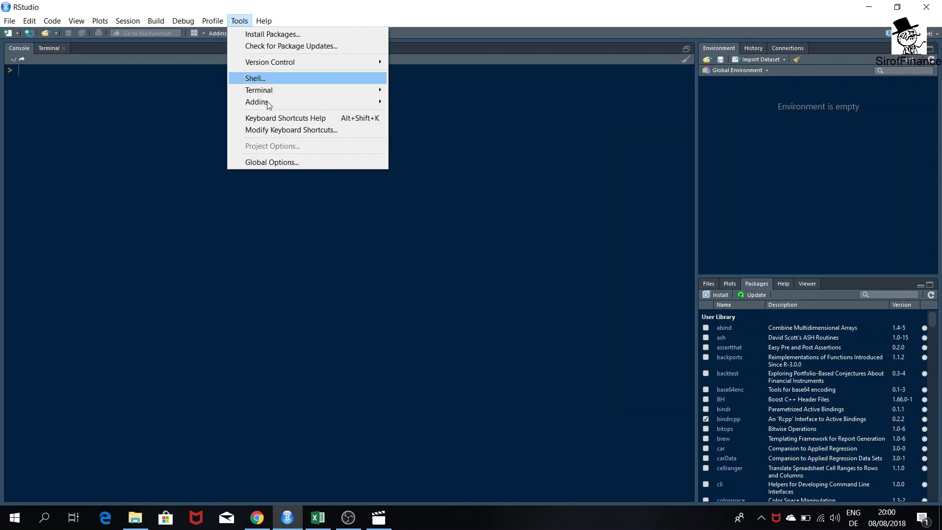
{"action": "left_click", "coordinate": [282, 163]}
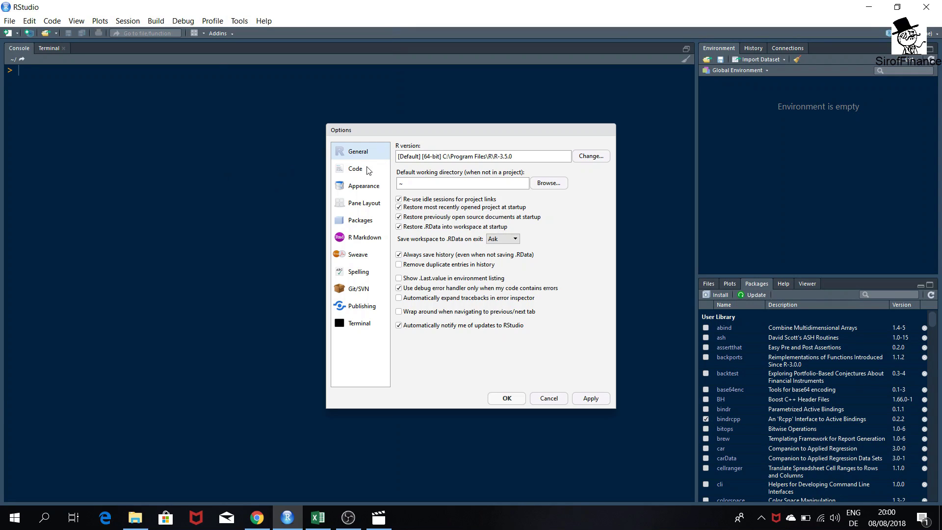
{"action": "left_click", "coordinate": [357, 190]}
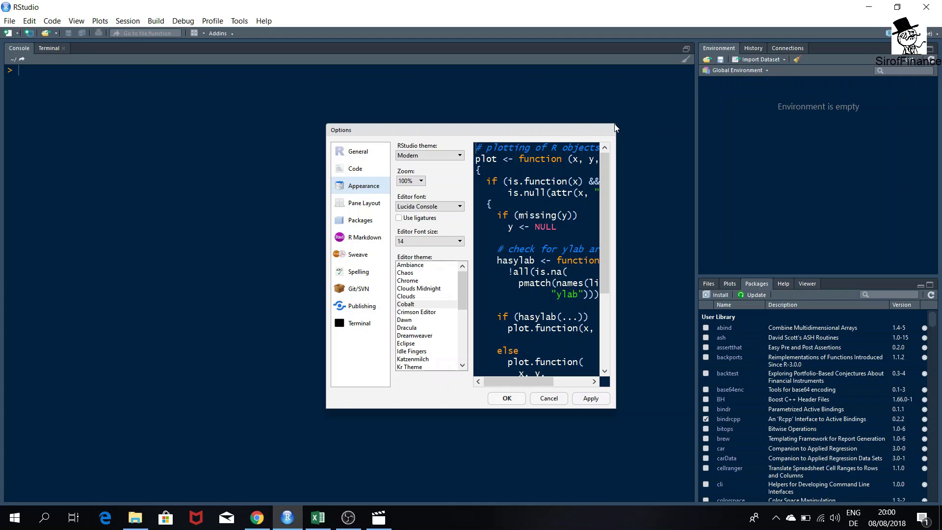
Step: Check the available RStudio themes and keep the Modern theme selected
{"action": "left_click", "coordinate": [443, 156]}
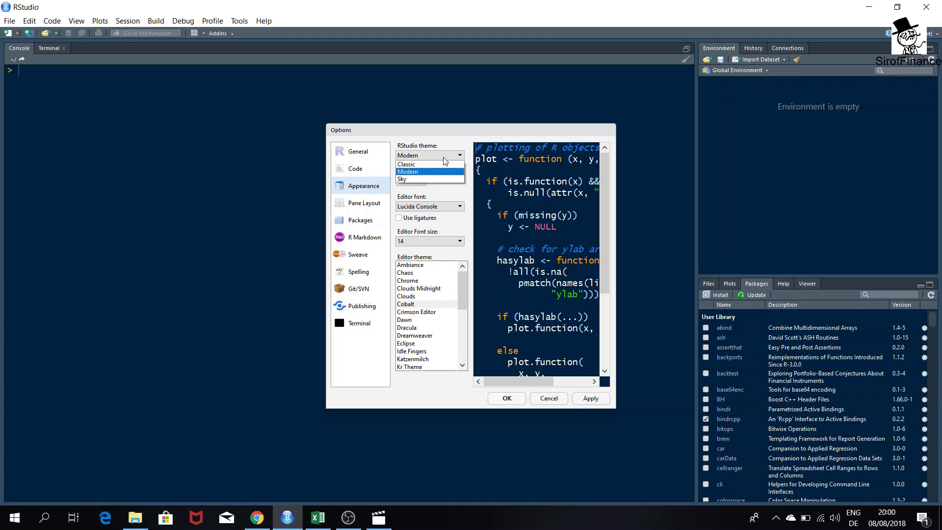
{"action": "left_click", "coordinate": [421, 167]}
{"action": "left_click", "coordinate": [430, 155]}
{"action": "left_click", "coordinate": [418, 170]}
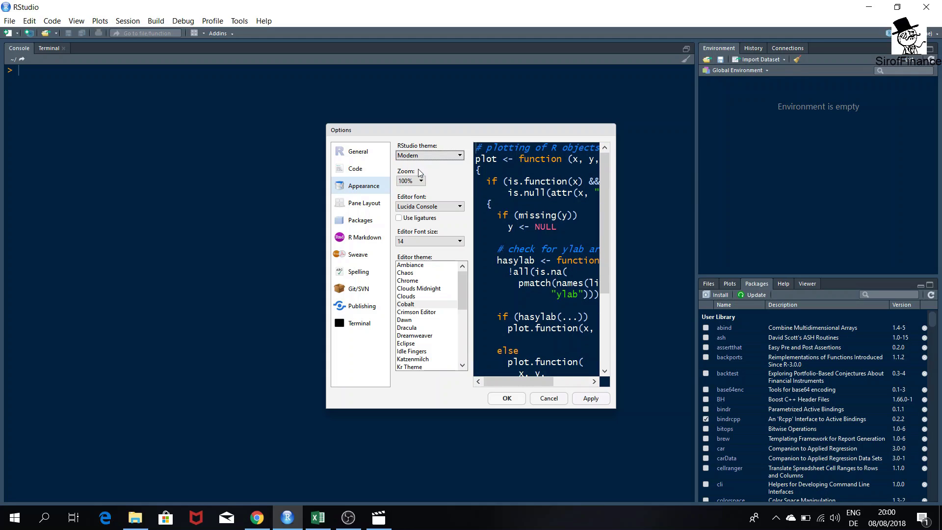
Step: Try the 140% zoom, return it to 100%, and check the editor font size choices
{"action": "left_click", "coordinate": [422, 181]}
{"action": "left_click", "coordinate": [410, 219]}
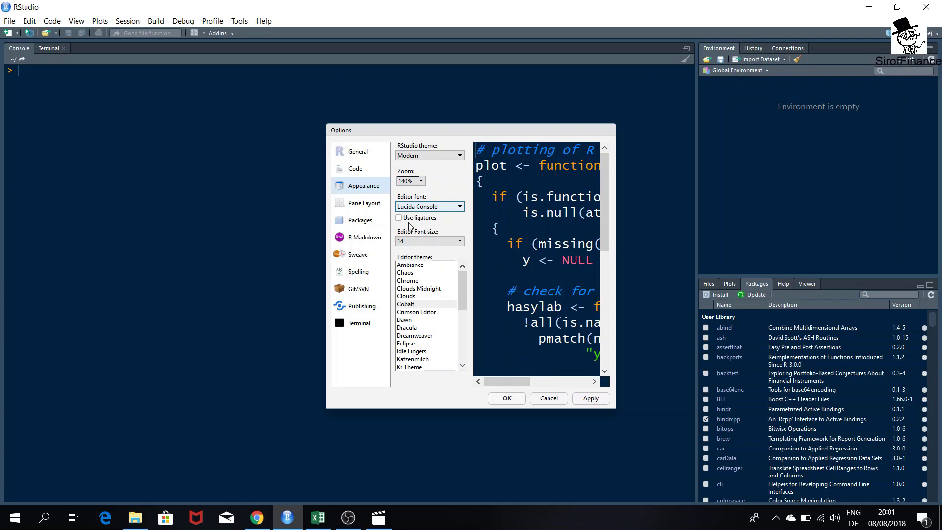
{"action": "left_click", "coordinate": [420, 181]}
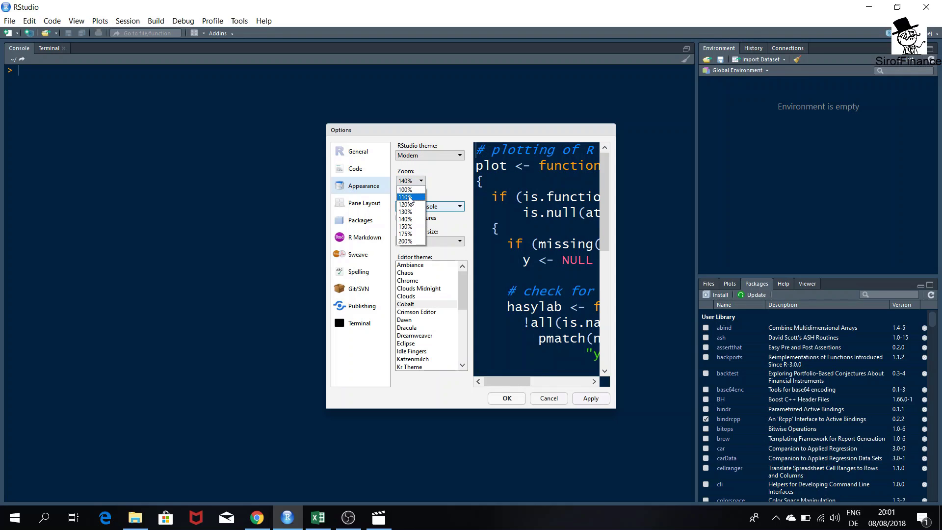
{"action": "left_click", "coordinate": [410, 190]}
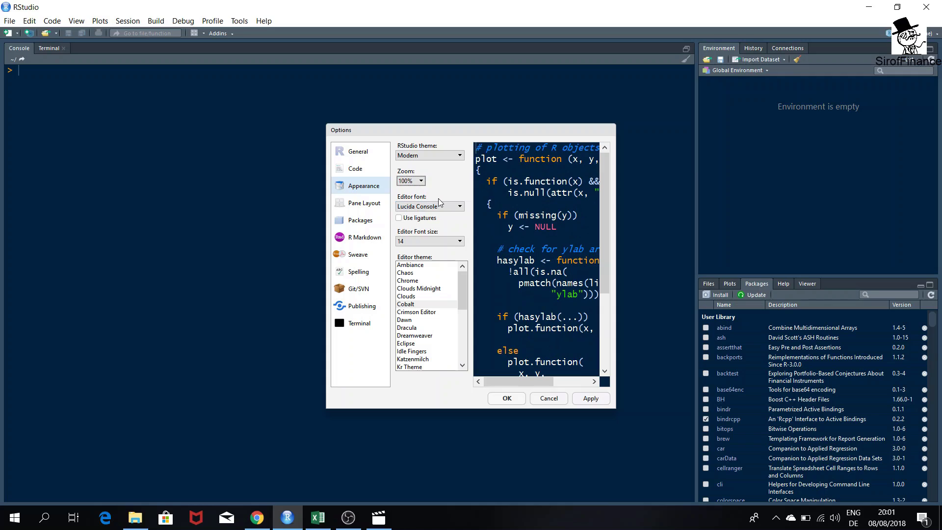
{"action": "left_click", "coordinate": [454, 240]}
{"action": "left_click", "coordinate": [454, 241]}
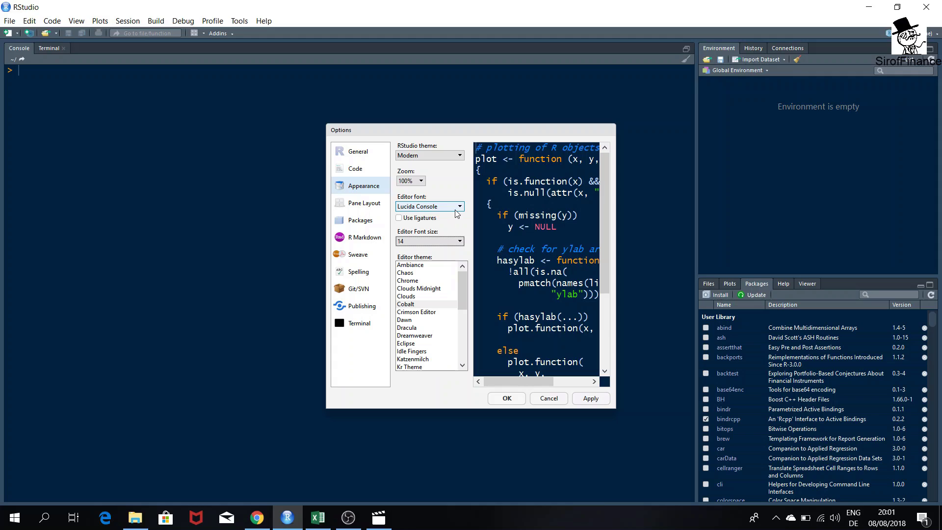
Step: Preview various light and dark editor themes, including Ambiance, Clouds, Cobalt, Dawn, Idle Fingers and Katzenmilch
{"action": "left_click", "coordinate": [429, 265]}
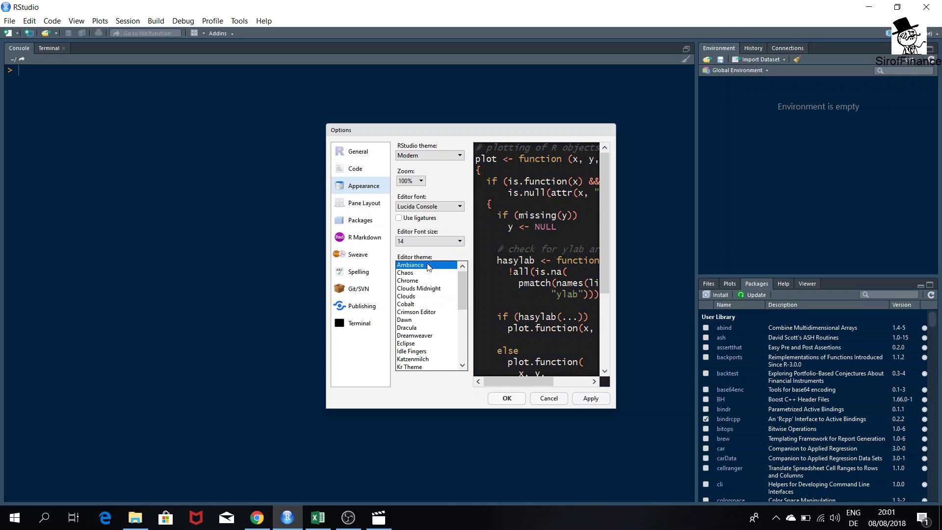
{"action": "left_click", "coordinate": [404, 281]}
{"action": "left_click", "coordinate": [405, 290]}
{"action": "left_click", "coordinate": [408, 297]}
{"action": "left_click", "coordinate": [411, 305]}
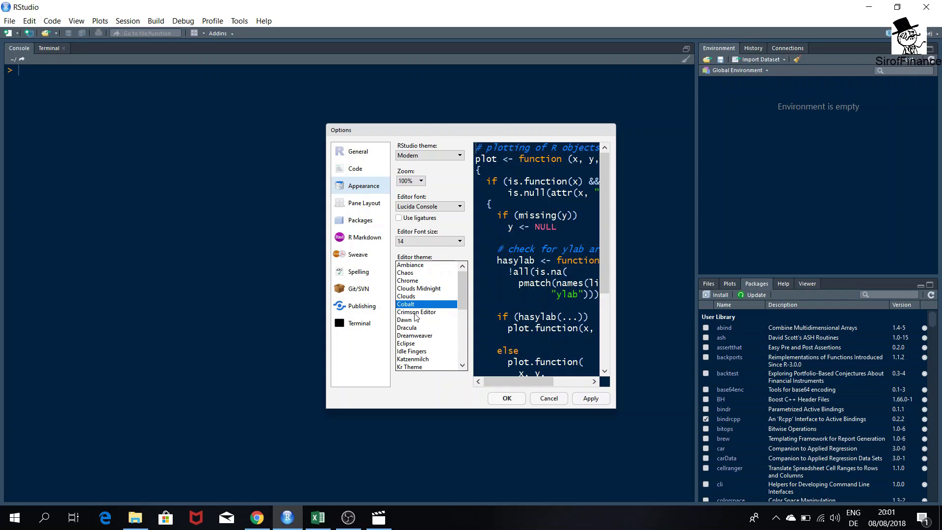
{"action": "left_click", "coordinate": [415, 297]}
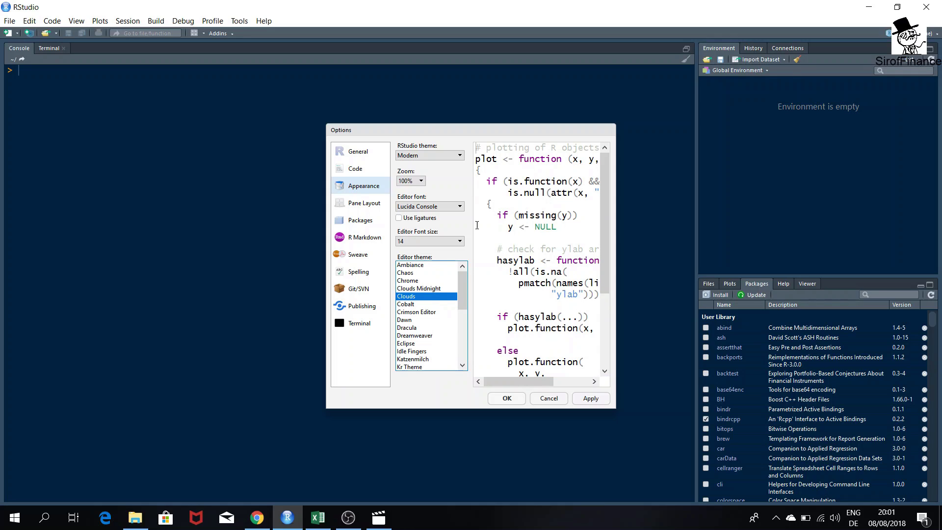
{"action": "left_click", "coordinate": [431, 313]}
{"action": "left_click", "coordinate": [406, 321]}
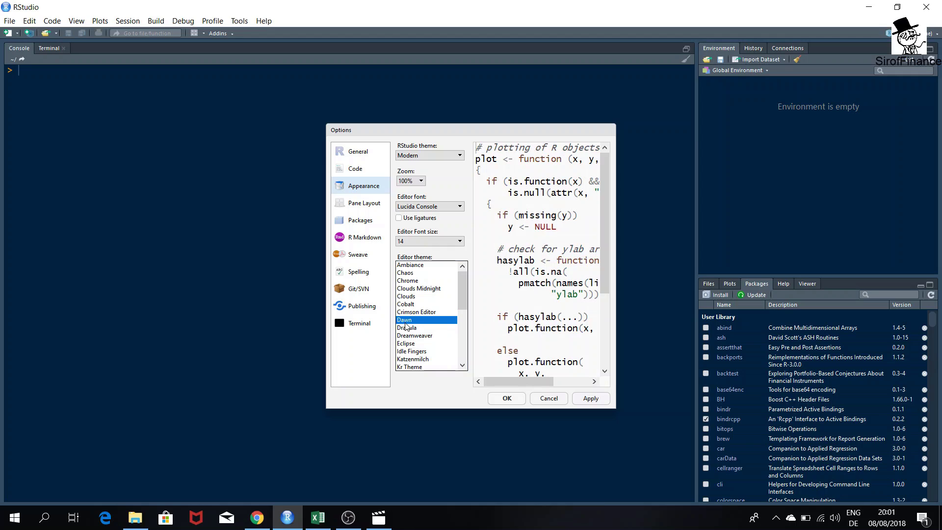
{"action": "left_click", "coordinate": [407, 328]}
{"action": "left_click", "coordinate": [409, 352]}
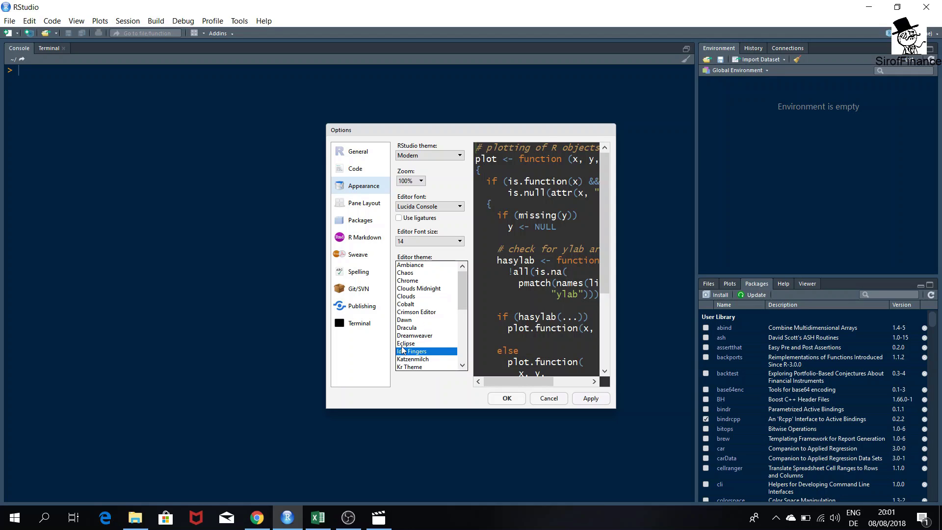
{"action": "left_click", "coordinate": [404, 344]}
{"action": "left_click", "coordinate": [411, 359]}
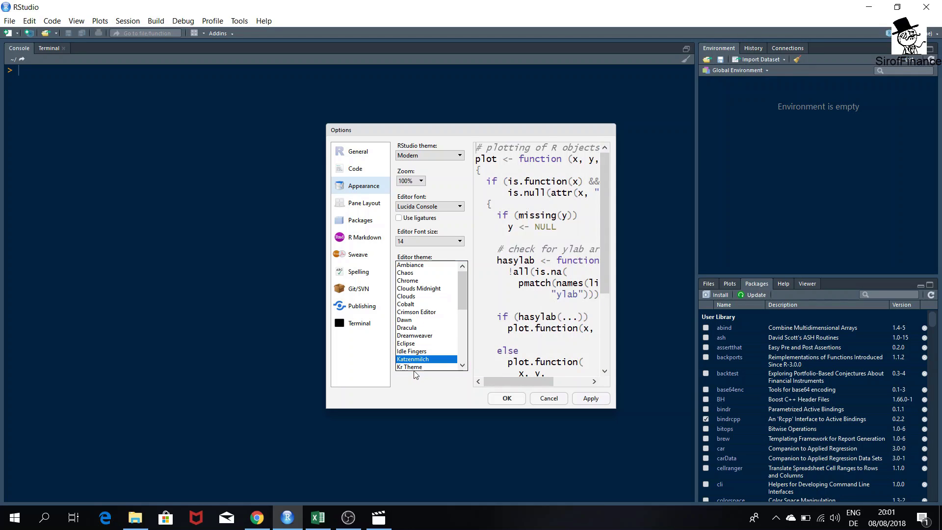
Step: Choose the Cobalt editor theme and confirm the appearance options
{"action": "left_click", "coordinate": [423, 305]}
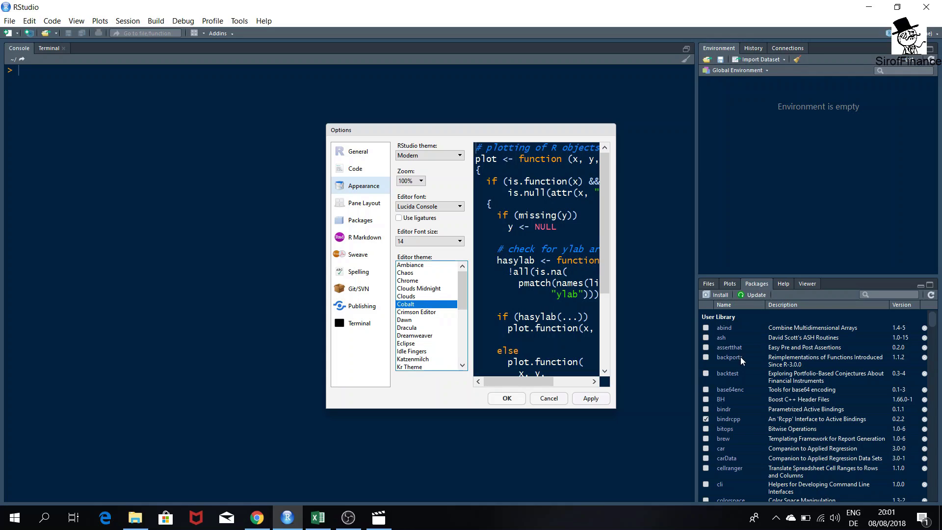
{"action": "left_click", "coordinate": [500, 400]}
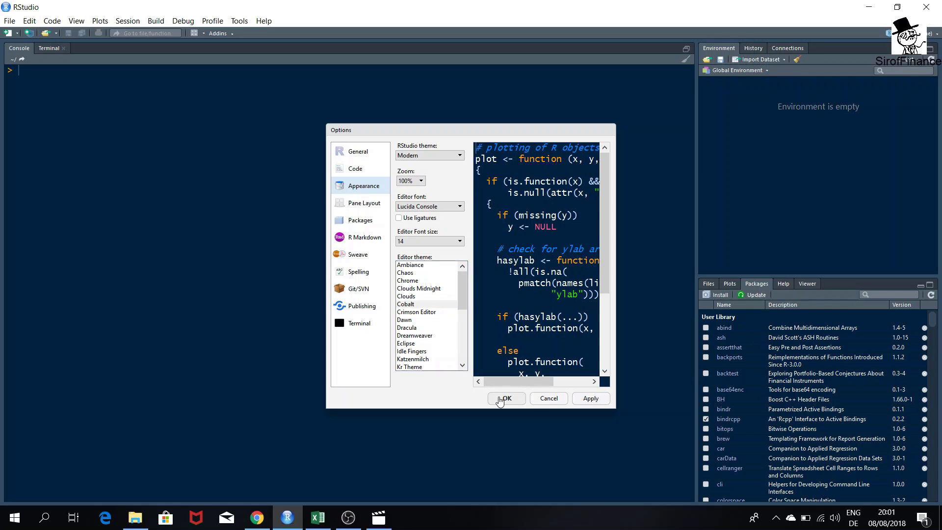